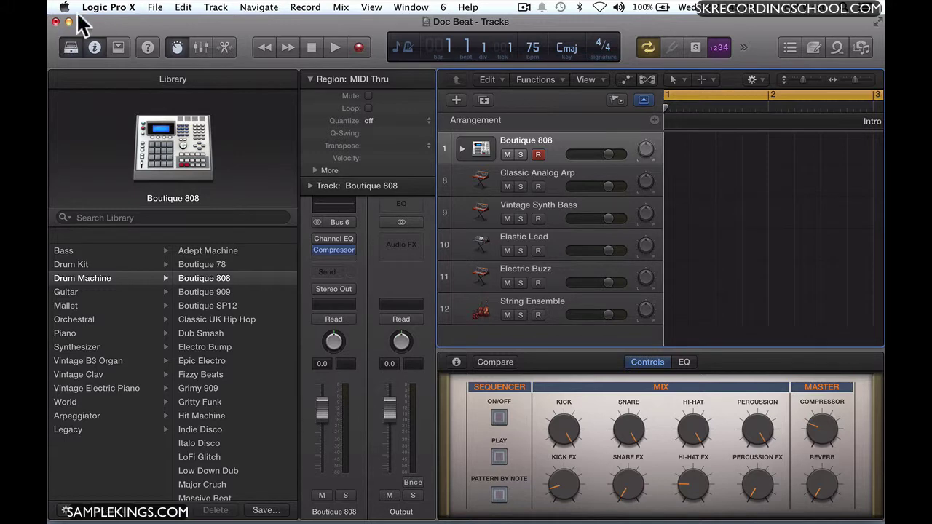
Step: Close the Doc Beat project and create a new project from the Empty Project template
{"action": "left_click", "coordinate": [55, 22]}
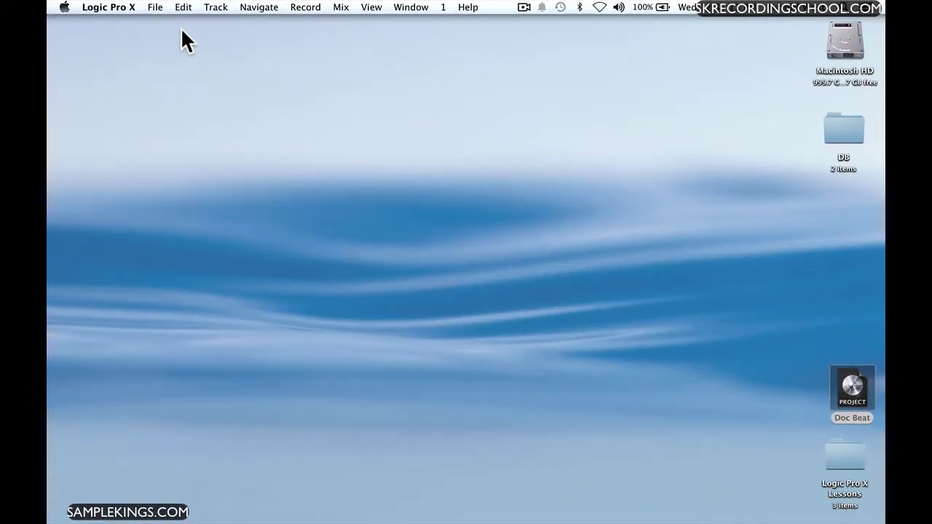
{"action": "left_click", "coordinate": [155, 7]}
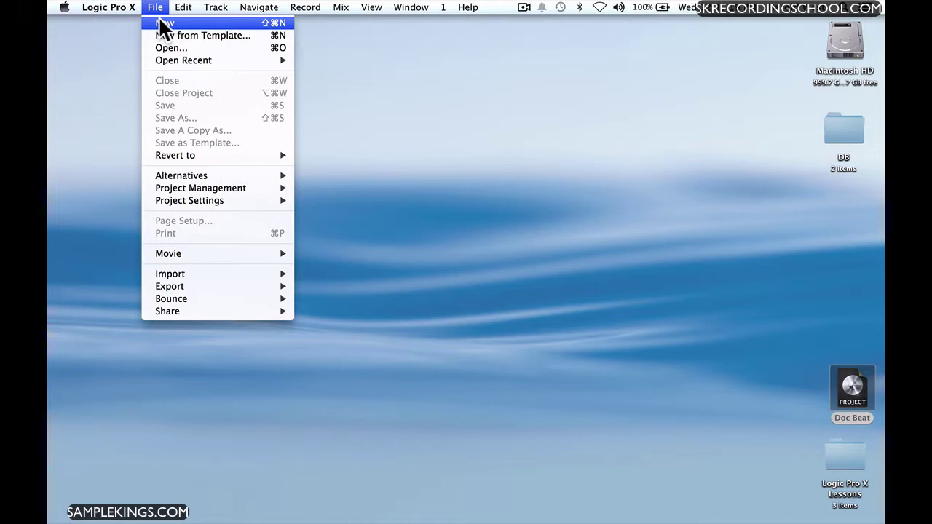
{"action": "left_click", "coordinate": [164, 34]}
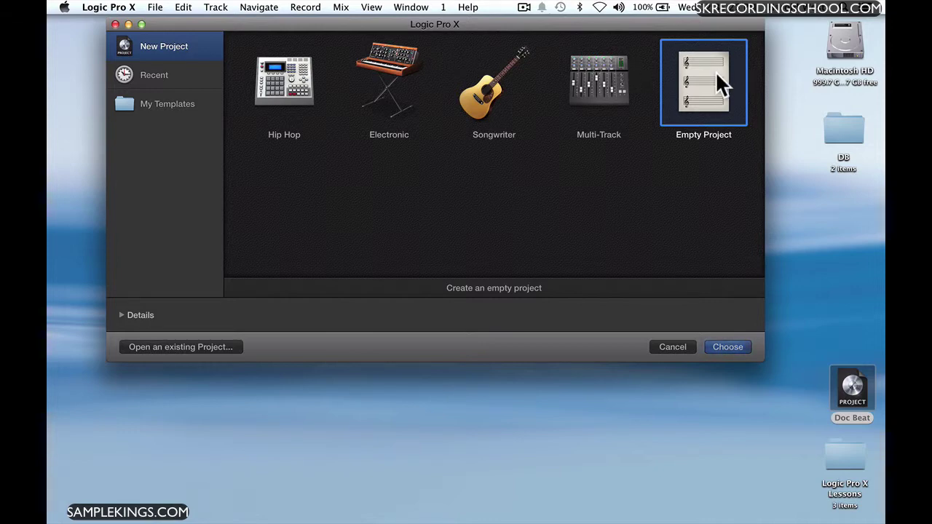
{"action": "double_click", "coordinate": [716, 71]}
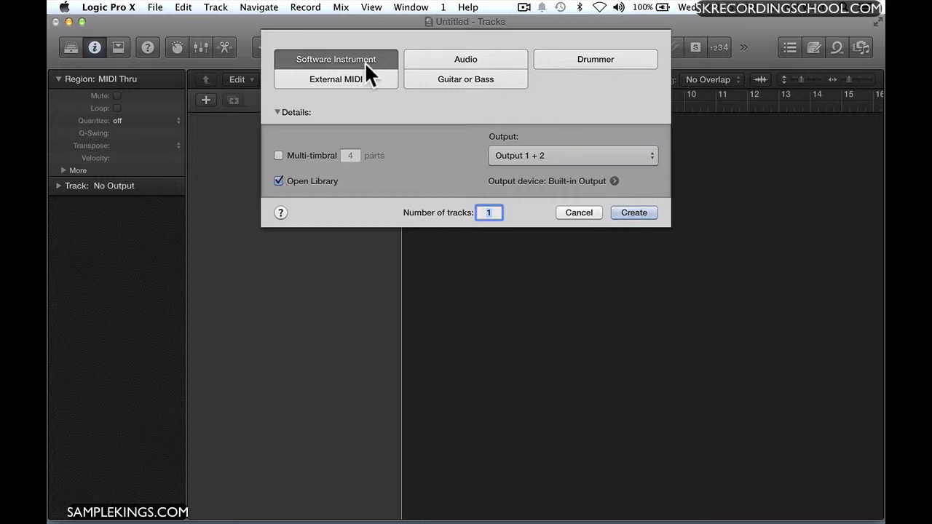
Step: Create one Software Instrument track with Open Library enabled and output set to Output 1 + 2
{"action": "left_click", "coordinate": [277, 113]}
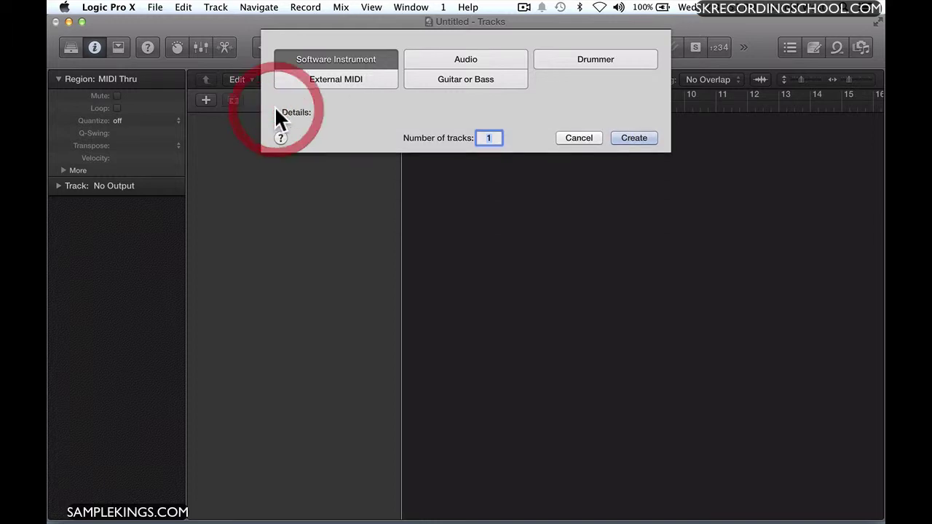
{"action": "left_click", "coordinate": [276, 113]}
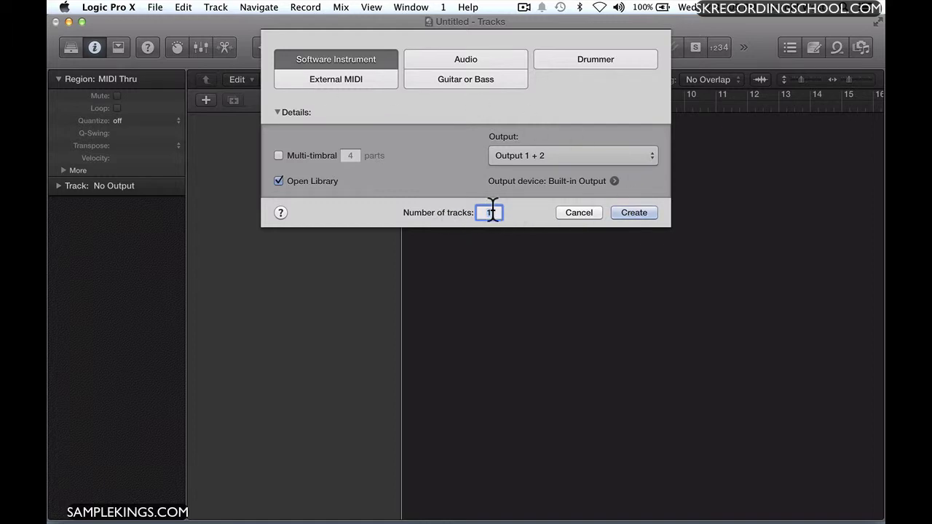
{"action": "left_click", "coordinate": [636, 211]}
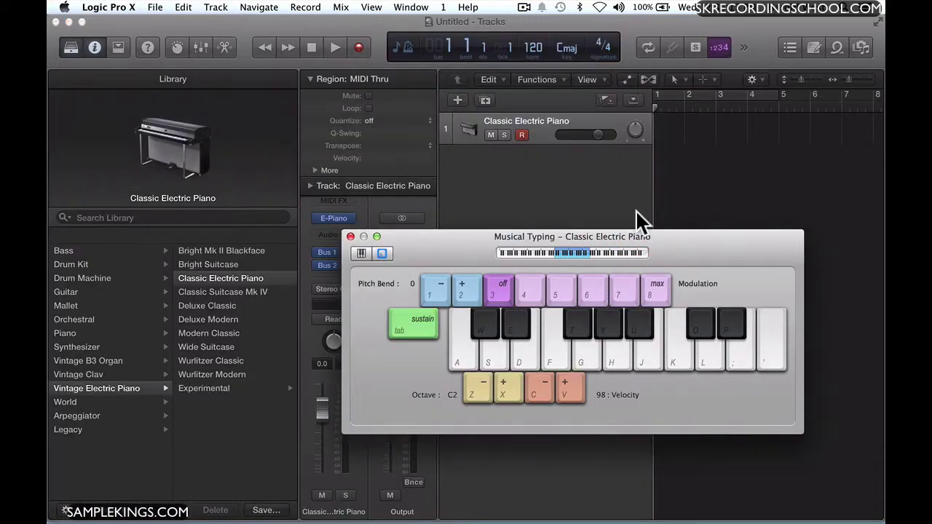
Step: Reposition the Musical Typing window, play a few notes of the electric piano, and close the window
{"action": "left_click_drag", "start_coordinate": [446, 237], "coordinate": [425, 195]}
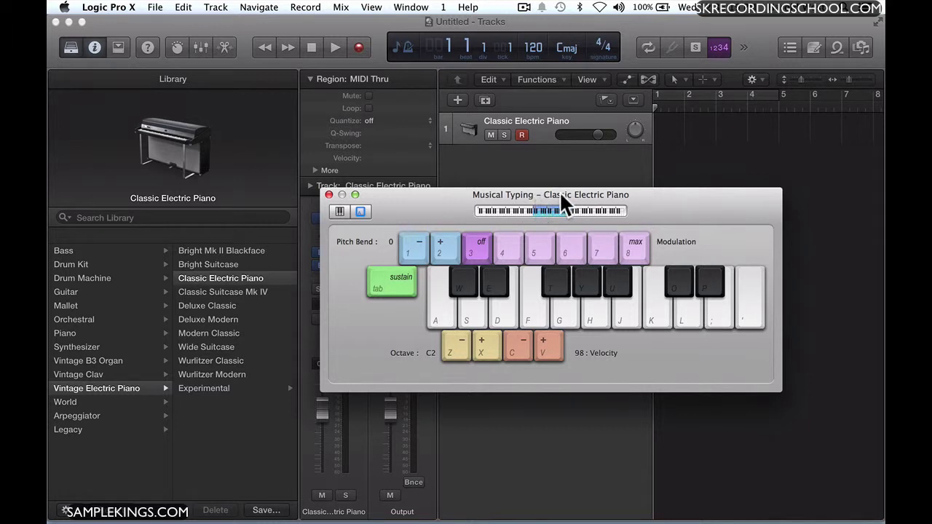
{"action": "left_click", "coordinate": [437, 303]}
{"action": "key", "text": "d"}
{"action": "key", "text": "g"}
{"action": "left_click", "coordinate": [329, 194]}
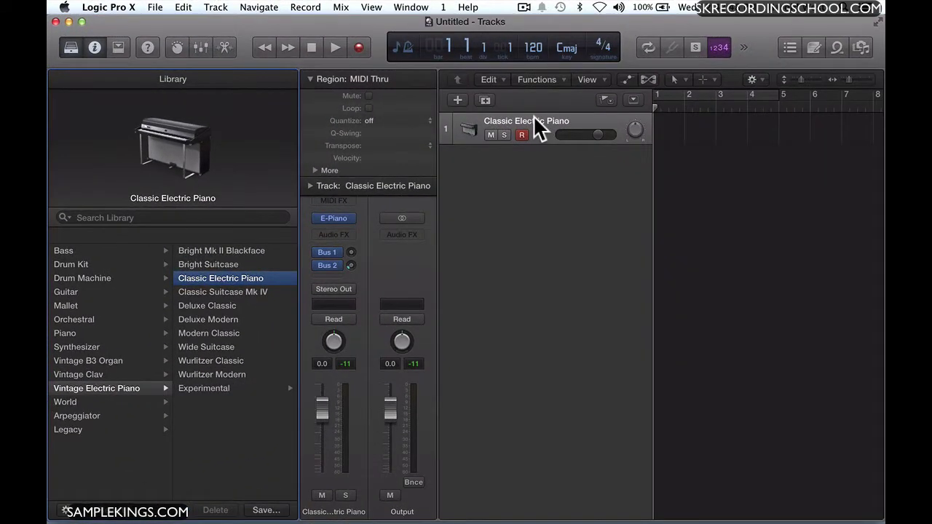
Step: Draw an empty MIDI region at bar 1 of the Classic Electric Piano track with the Pencil Tool
{"action": "left_click", "coordinate": [534, 117]}
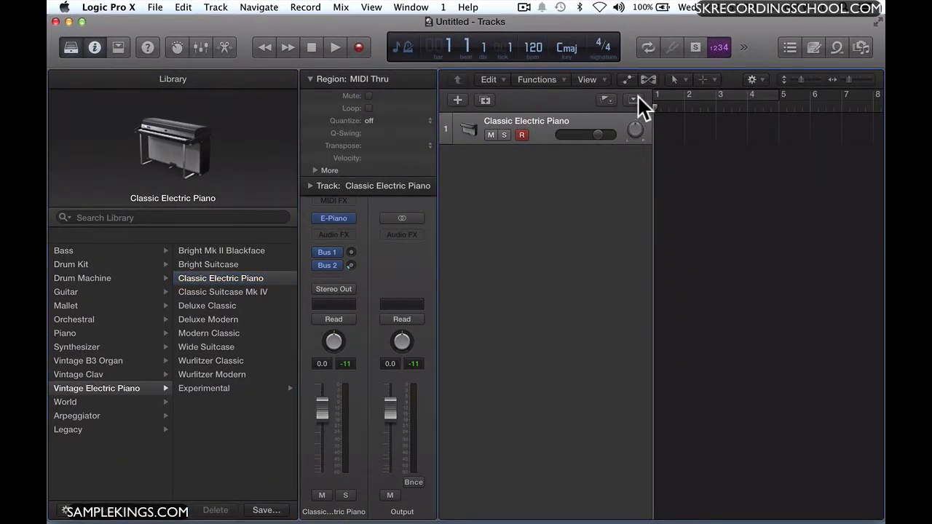
{"action": "left_click", "coordinate": [678, 77]}
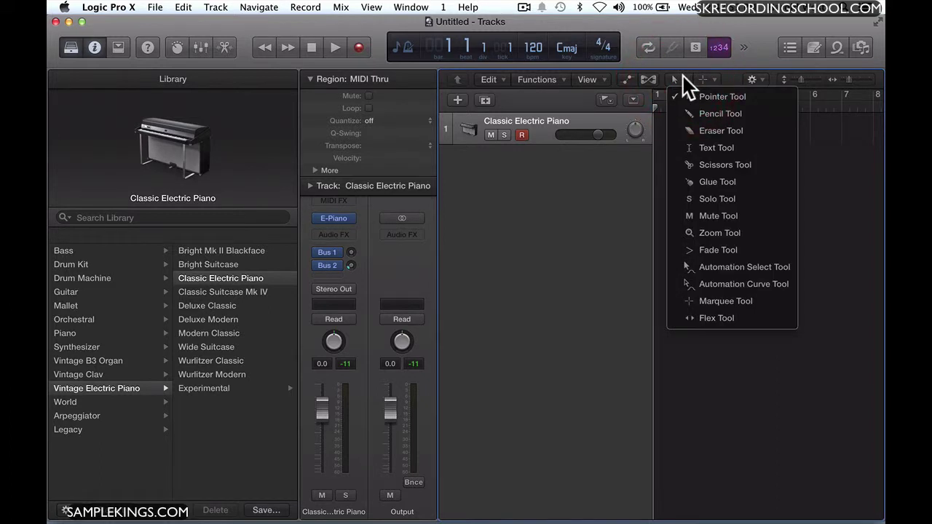
{"action": "left_click", "coordinate": [703, 114]}
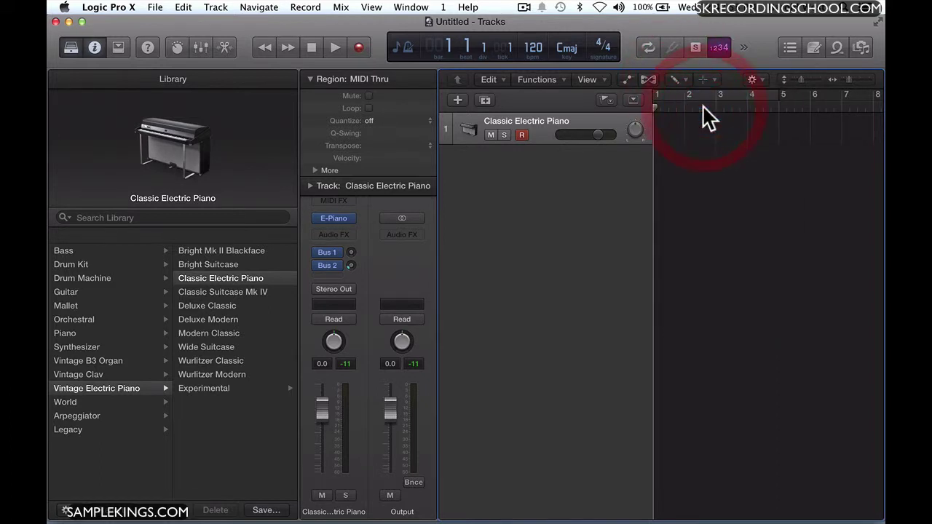
{"action": "left_click", "coordinate": [664, 130]}
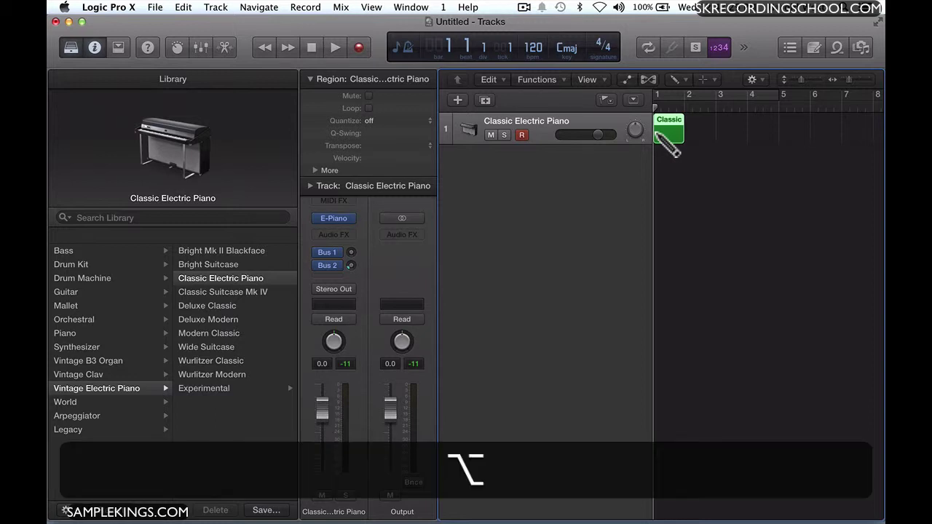
Step: Add one External MIDI track with its output off and the External Instrument plug-in disabled
{"action": "key", "text": "alt+super+n"}
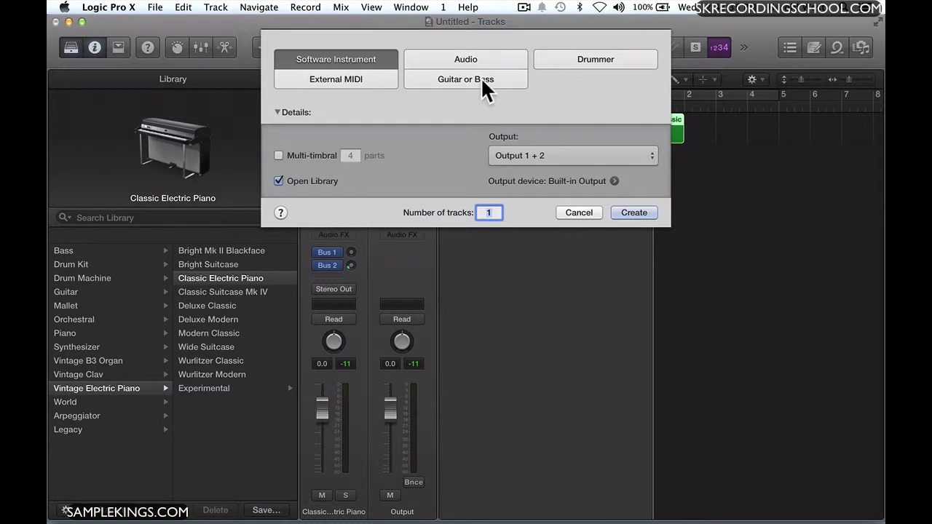
{"action": "left_click", "coordinate": [347, 77]}
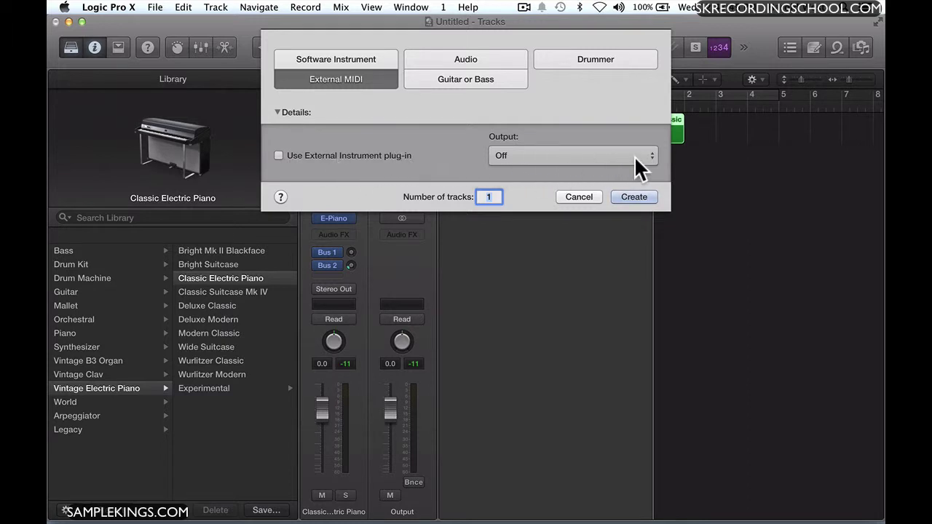
{"action": "left_click", "coordinate": [633, 196]}
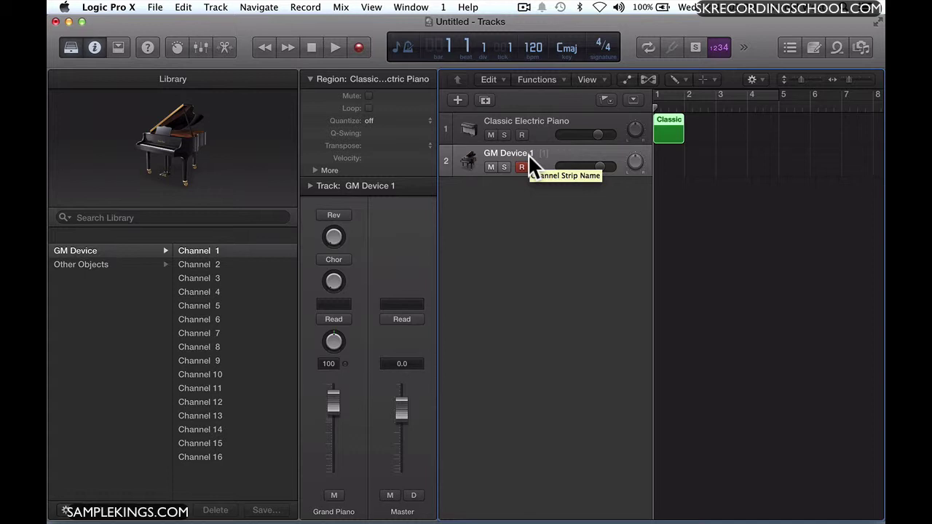
Step: Draw an empty region at bar 1 of the GM Device 1 track and set the track's volume to 101
{"action": "left_click", "coordinate": [661, 156]}
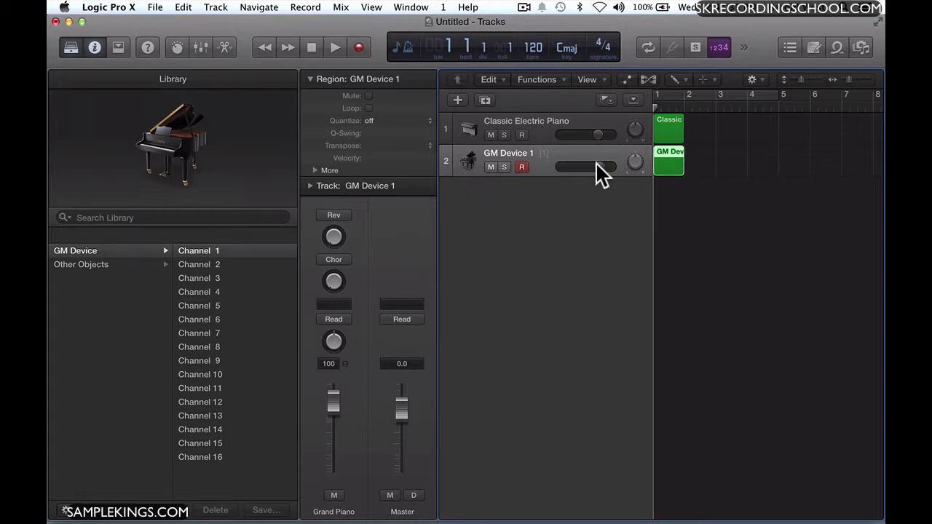
{"action": "left_click_drag", "start_coordinate": [599, 166], "coordinate": [599, 167]}
Step: Add one Audio track using Input 1 and Output 1 + 2, with input monitoring and record enable off
{"action": "key", "text": "alt+super"}
{"action": "key", "text": "alt+super+n"}
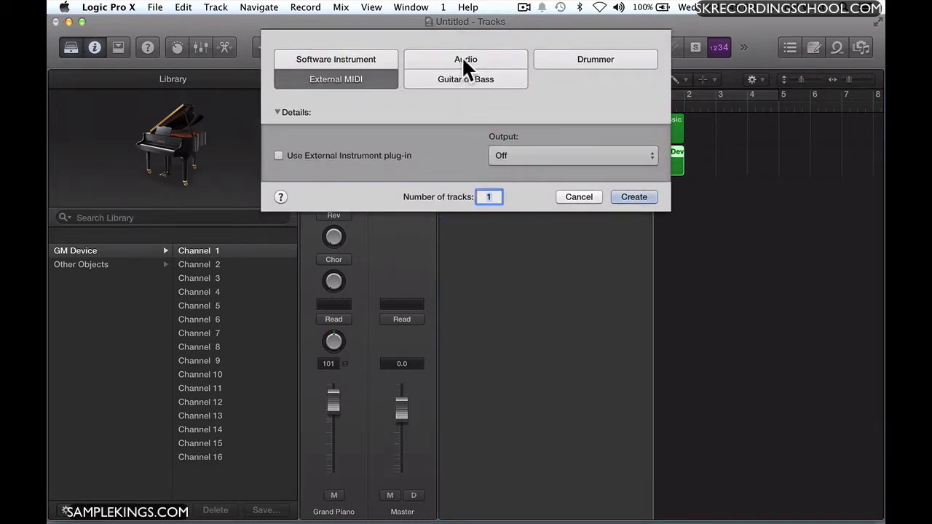
{"action": "left_click", "coordinate": [462, 56]}
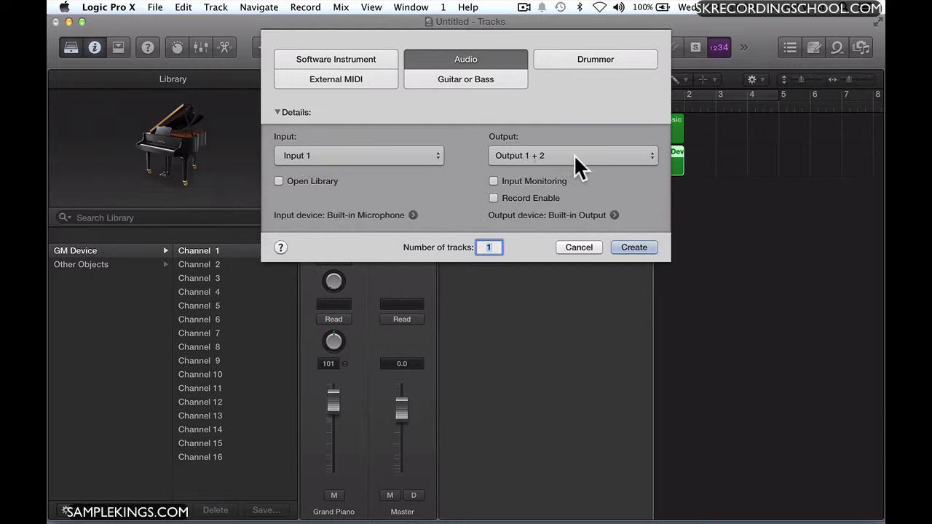
{"action": "left_click", "coordinate": [643, 250]}
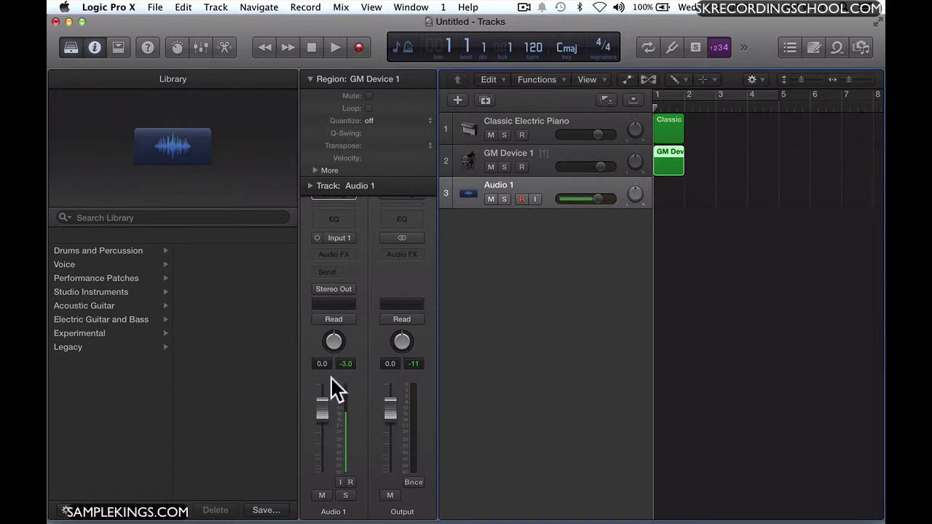
Step: Try input monitoring on the Audio 1 track while adjusting its volume to about -5.6 dB, and switch monitoring off
{"action": "left_click_drag", "start_coordinate": [321, 408], "coordinate": [326, 448]}
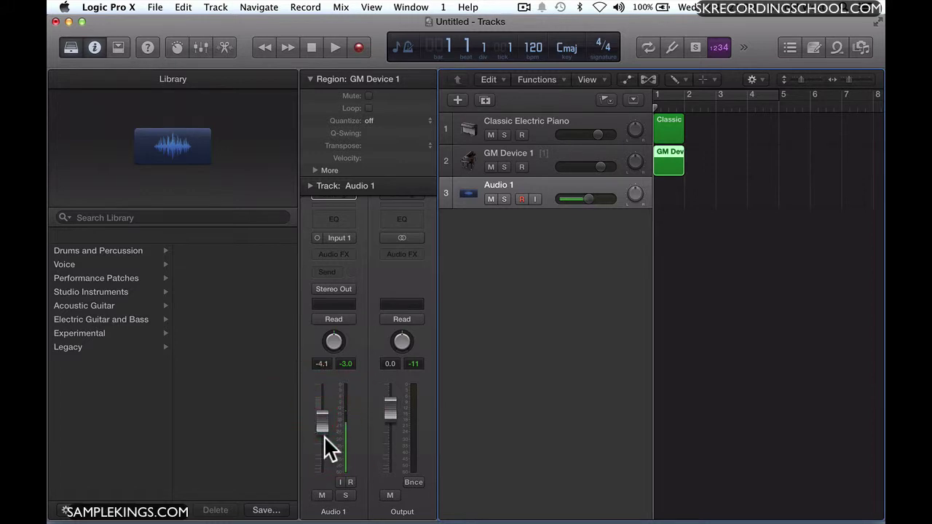
{"action": "left_click", "coordinate": [535, 199]}
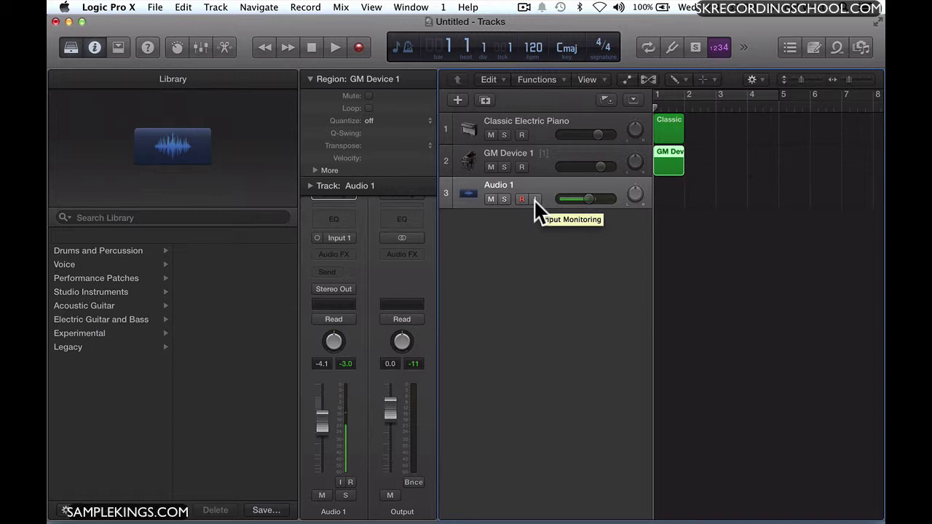
{"action": "left_click", "coordinate": [535, 199]}
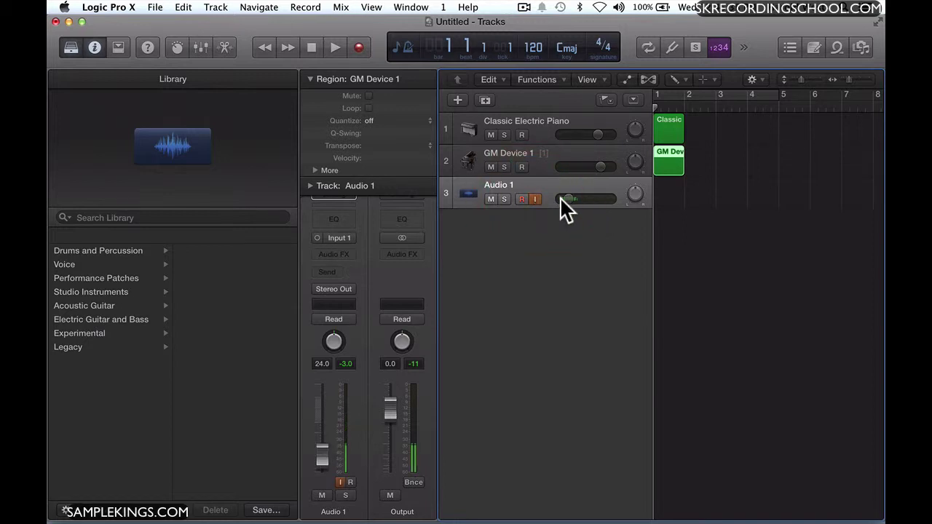
{"action": "left_click_drag", "start_coordinate": [567, 198], "coordinate": [613, 197]}
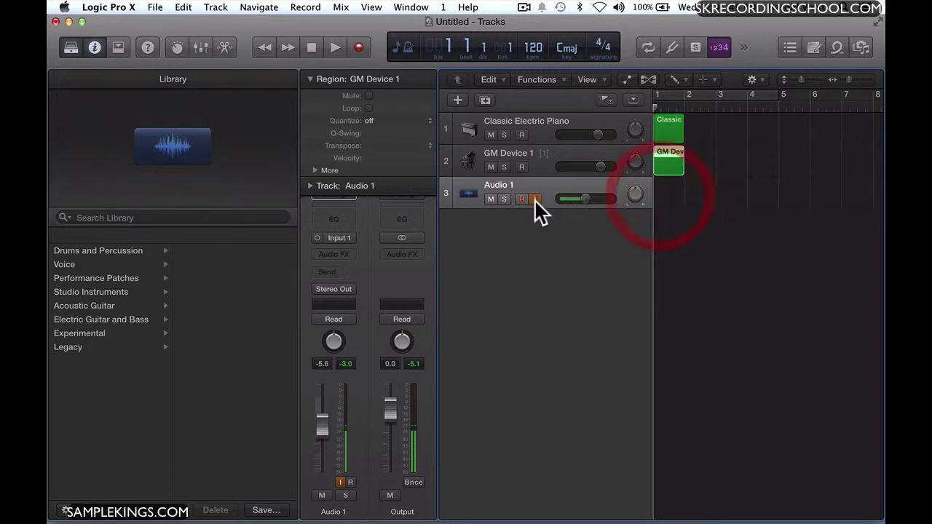
{"action": "left_click", "coordinate": [535, 199]}
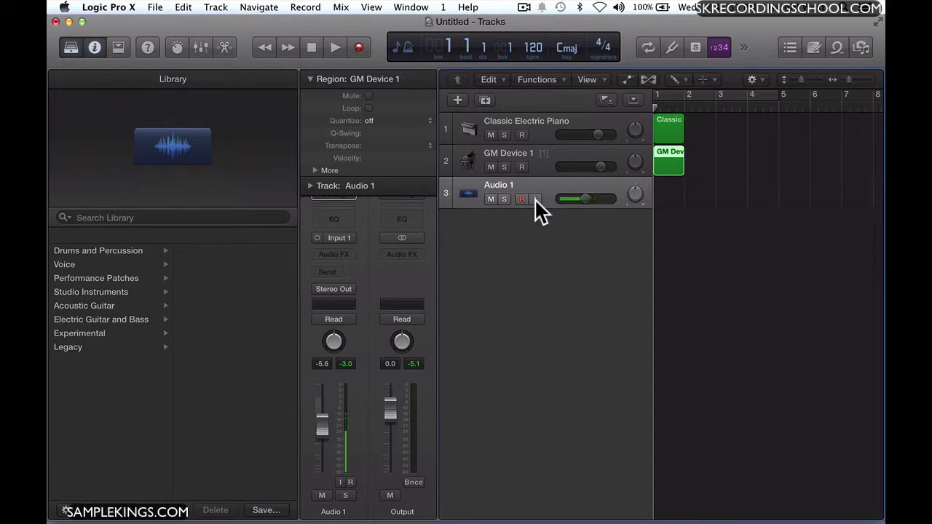
Step: Add one Guitar or Bass track using Input 1 and Output 1 + 2, with Open Library and Input Monitoring enabled
{"action": "key", "text": "alt+super"}
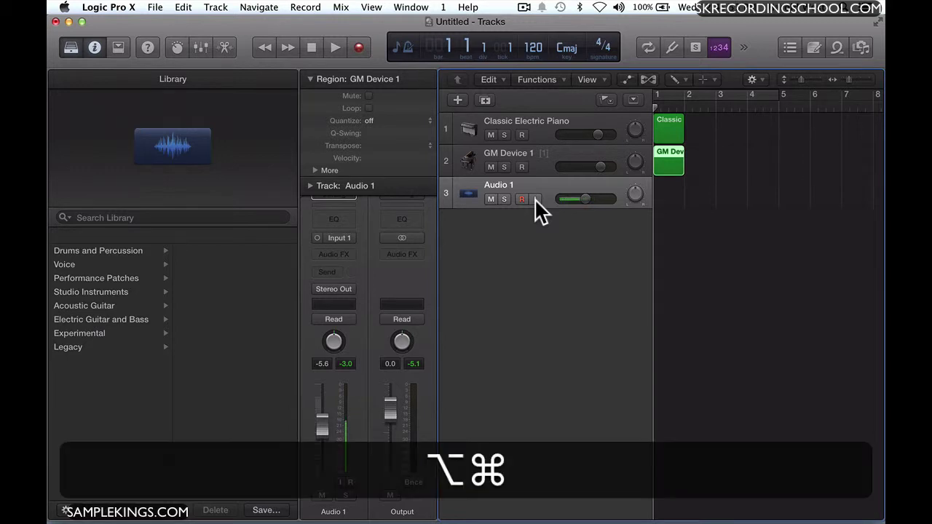
{"action": "key", "text": "alt+super+n"}
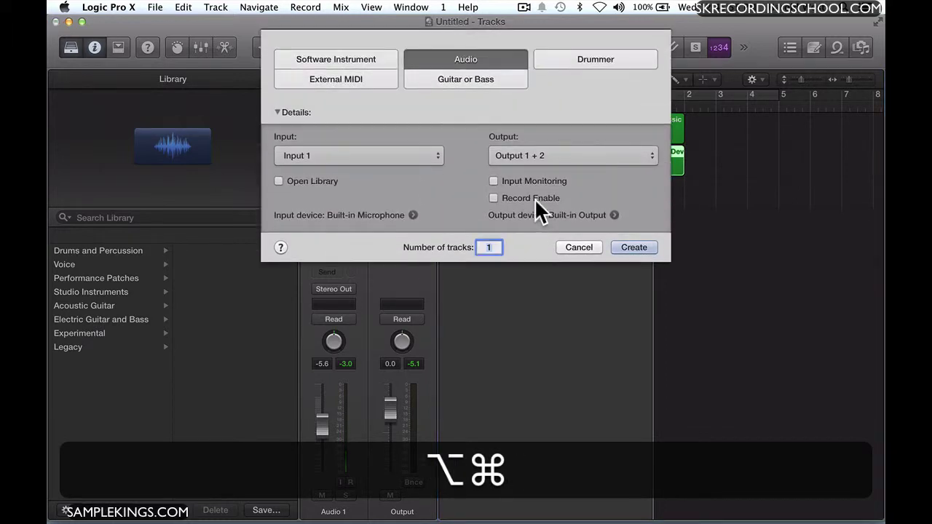
{"action": "left_click", "coordinate": [470, 75]}
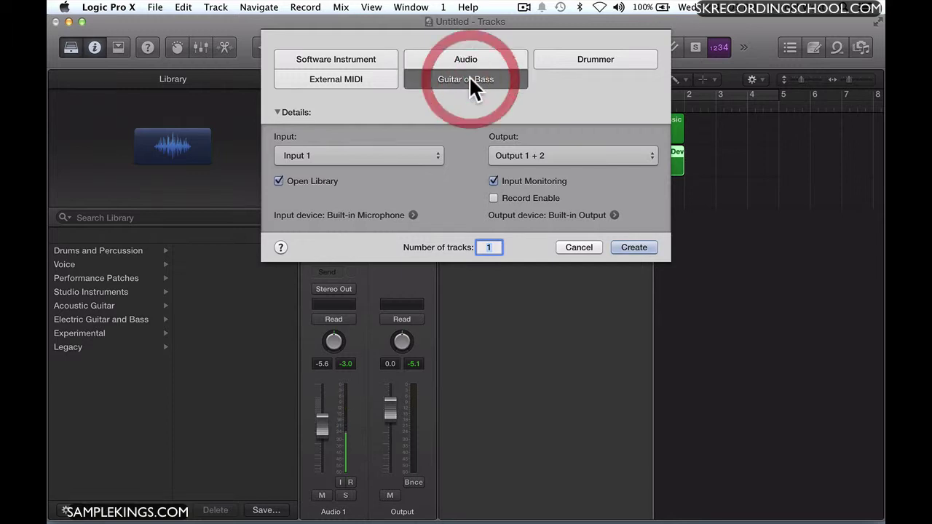
{"action": "left_click", "coordinate": [632, 248]}
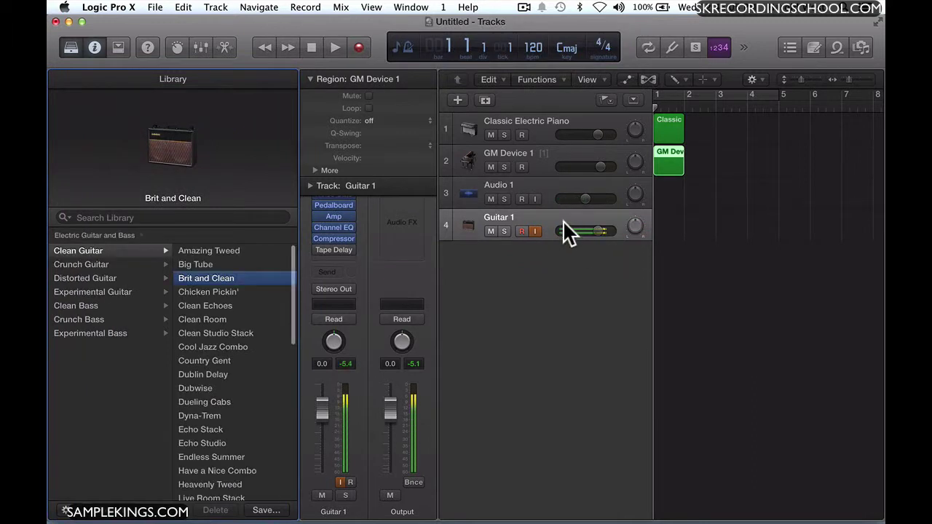
Step: Turn off input monitoring on the Guitar 1 track and lower its volume to about -5.2 dB
{"action": "left_click", "coordinate": [534, 231]}
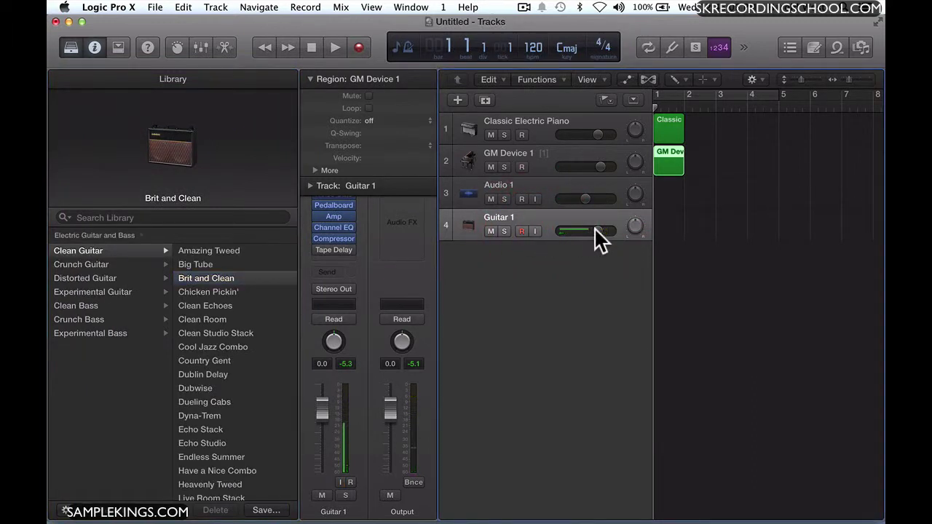
{"action": "left_click_drag", "start_coordinate": [594, 228], "coordinate": [554, 229]}
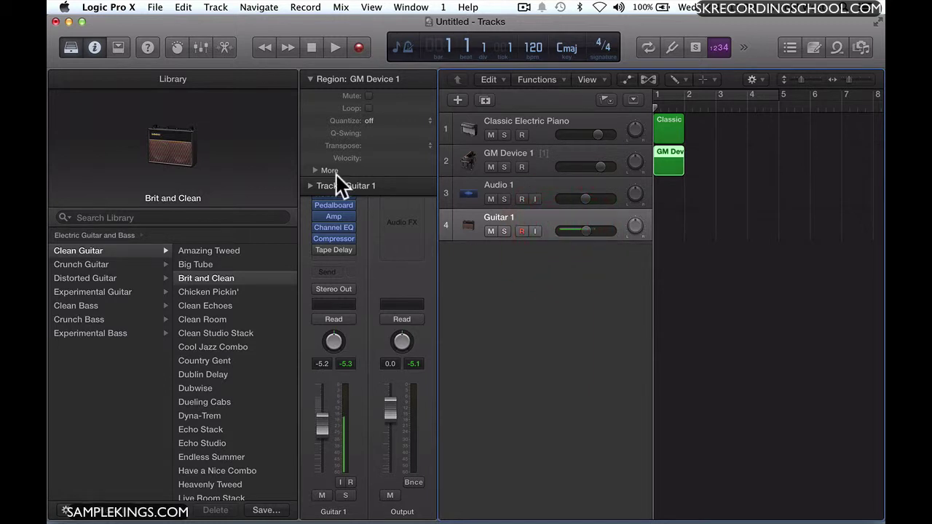
Step: Load the Chicken Pickin' clean guitar patch on the guitar track and show the Crunch Bass patches in the Library
{"action": "mouse_move", "coordinate": [196, 164]}
{"action": "left_click", "coordinate": [209, 291]}
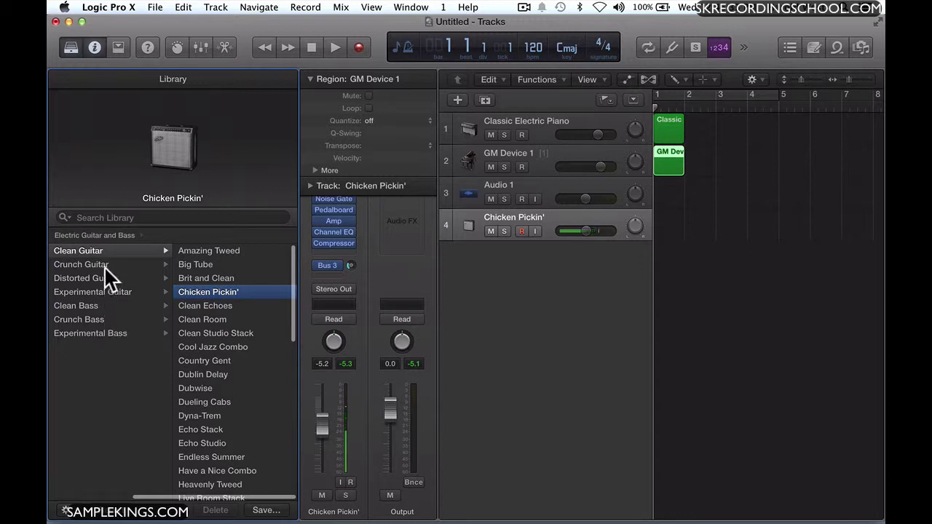
{"action": "left_click", "coordinate": [100, 315]}
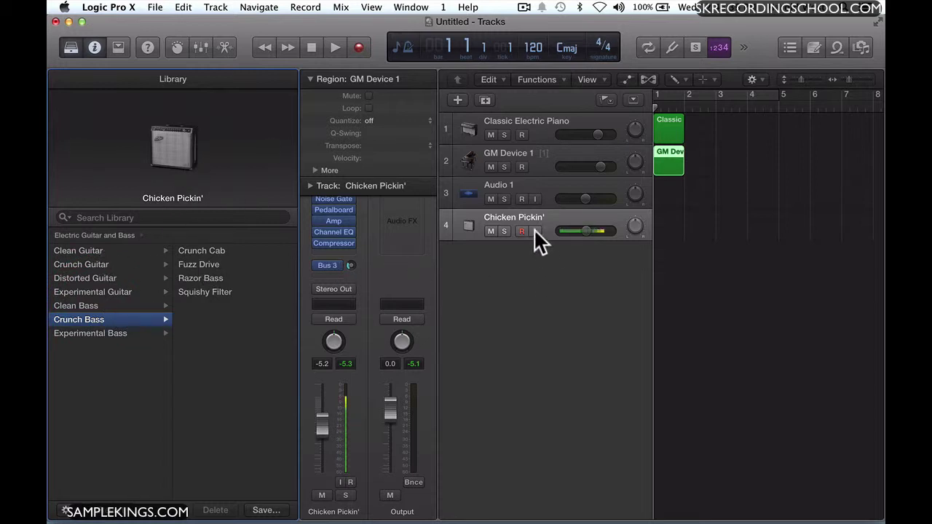
Step: Enable input monitoring on the Chicken Pickin' track and set its volume to about -17.2 dB
{"action": "left_click_drag", "start_coordinate": [316, 420], "coordinate": [316, 451]}
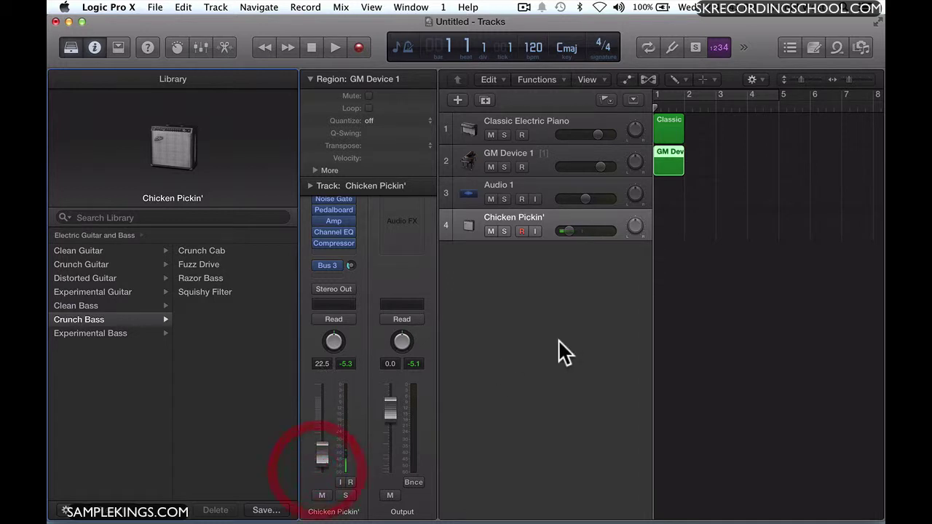
{"action": "left_click", "coordinate": [536, 229]}
{"action": "mouse_move", "coordinate": [569, 229]}
{"action": "left_mouse_down"}
{"action": "mouse_move", "coordinate": [589, 232]}
{"action": "mouse_move", "coordinate": [580, 229]}
{"action": "left_mouse_up"}
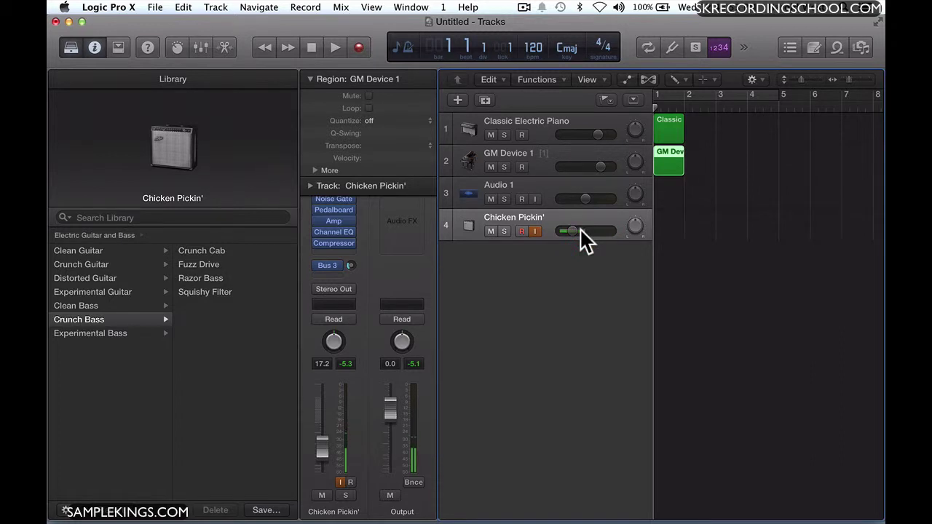